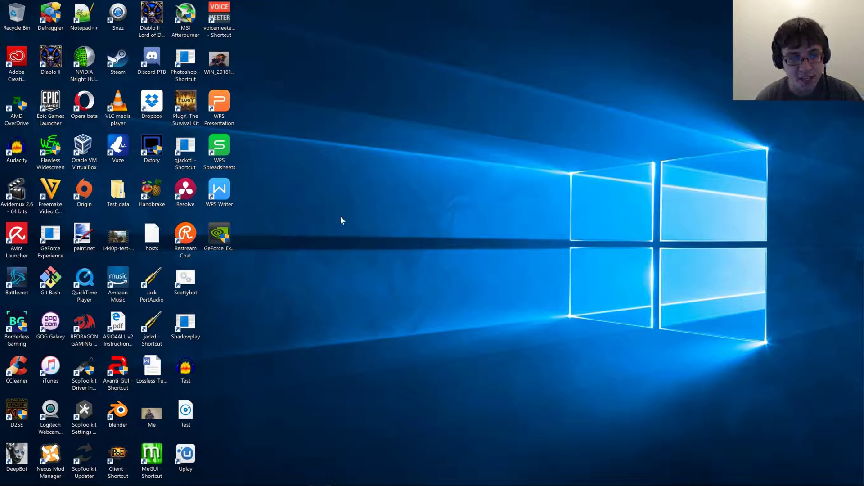
Move the Ardour window aside and run the GeForce_Experience_v2.11.4.0 installer from the desktop
left_click(209, 237)
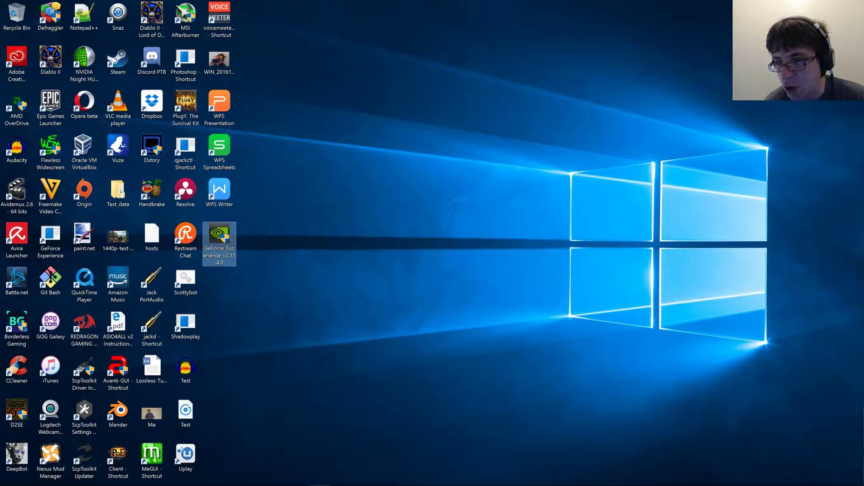
key("alt+Tab")
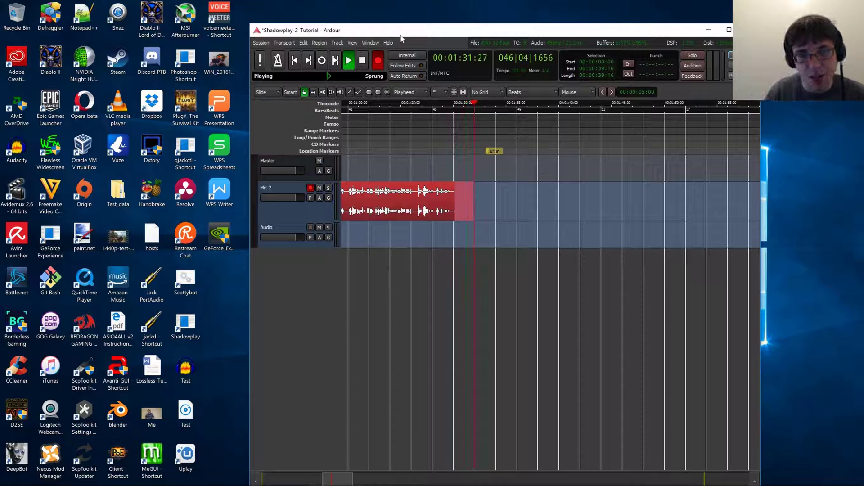
left_click_drag(401, 35, 863, 245)
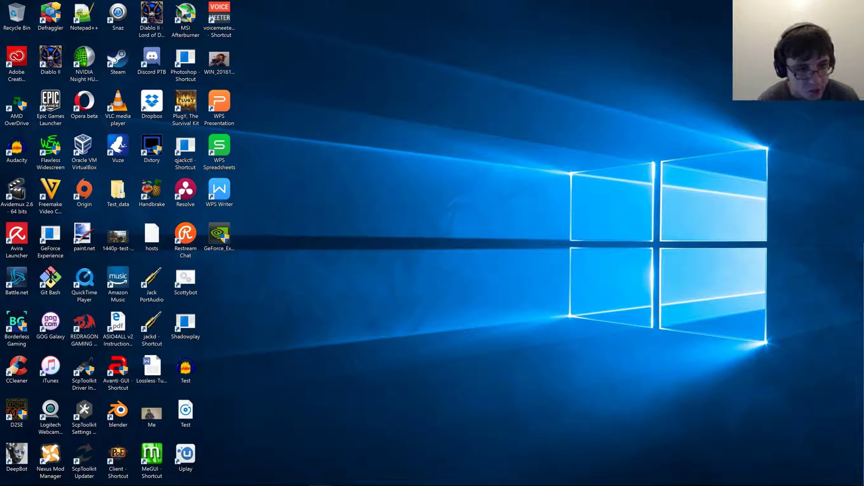
left_click(227, 248)
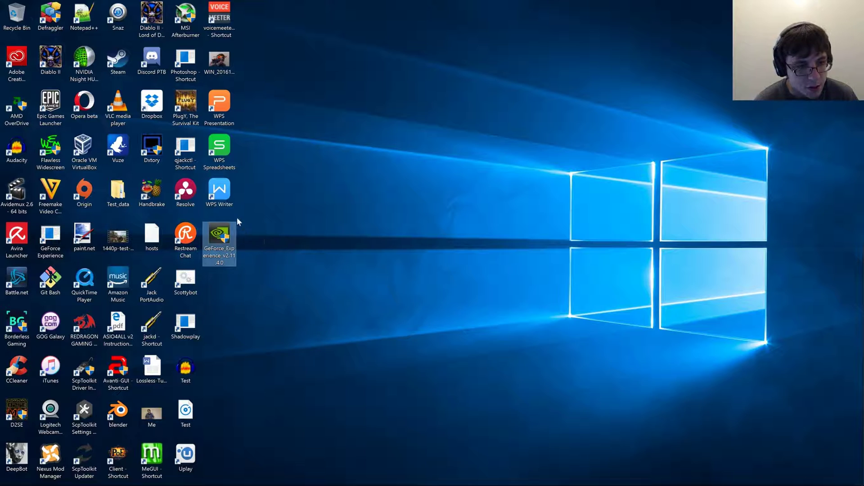
mouse_move(218, 230)
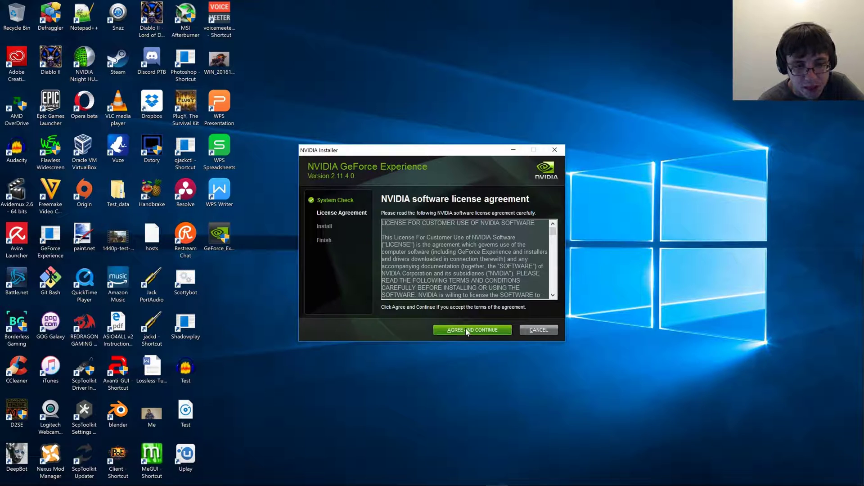
Accept the license to start installing, minimize the installer, and open a File Explorer window
left_click(466, 332)
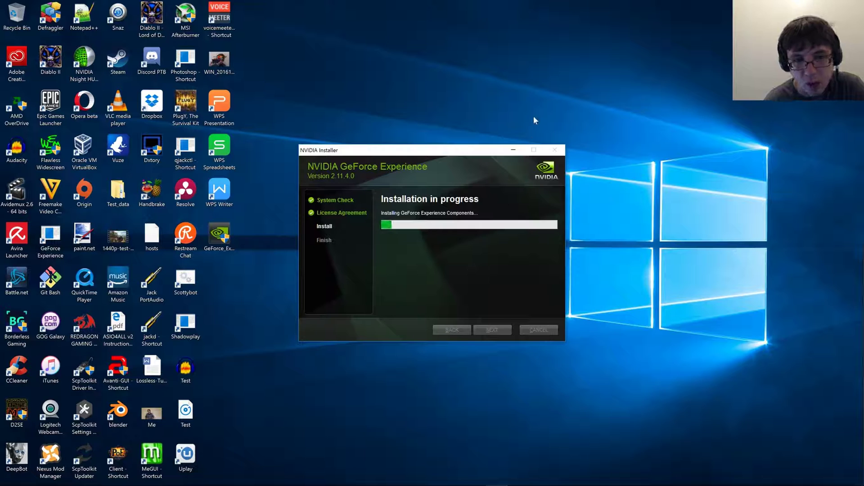
left_click(513, 150)
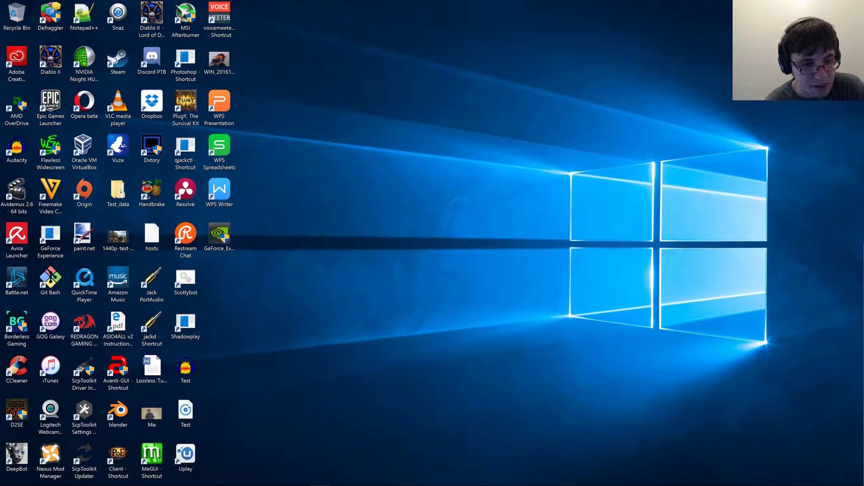
mouse_move(2, 472)
left_click(55, 477)
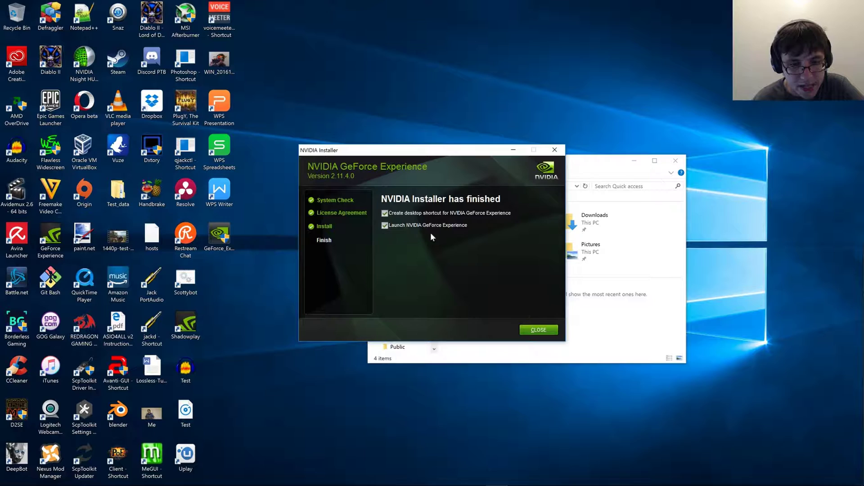
Close the finished installer, reposition File Explorer, and minimize the launched GeForce Experience window
left_click(539, 330)
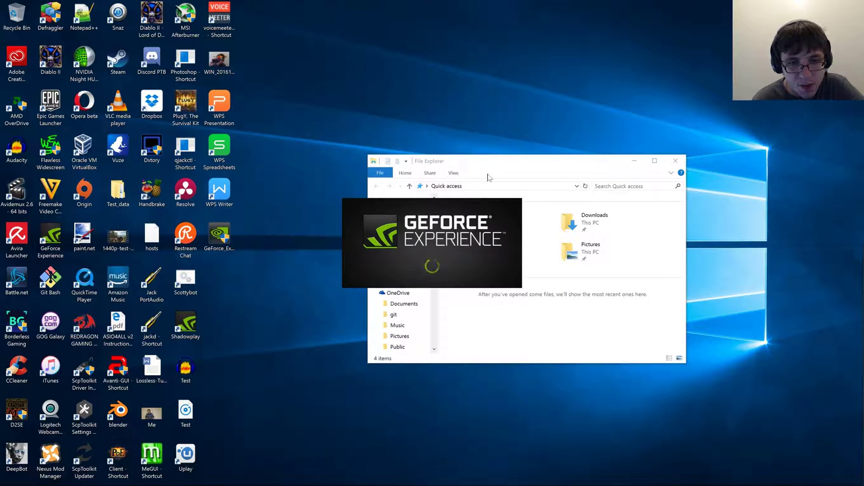
left_click_drag(498, 160, 432, 101)
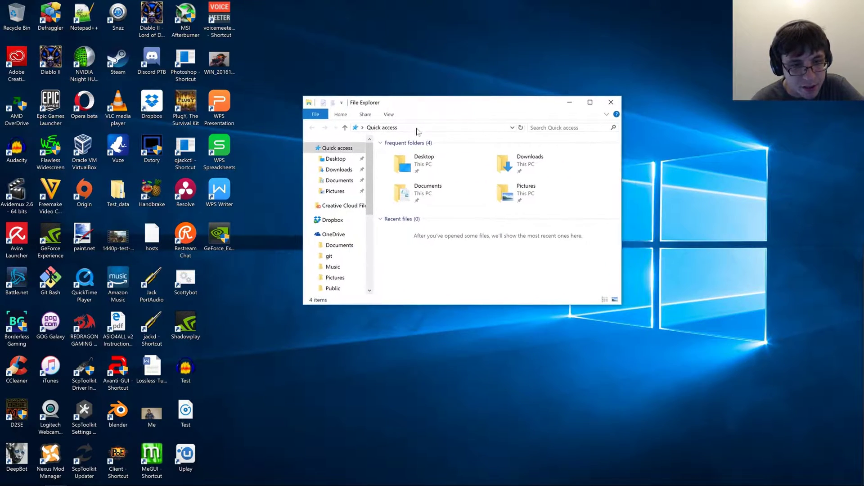
scroll(363, 225, "down", 4)
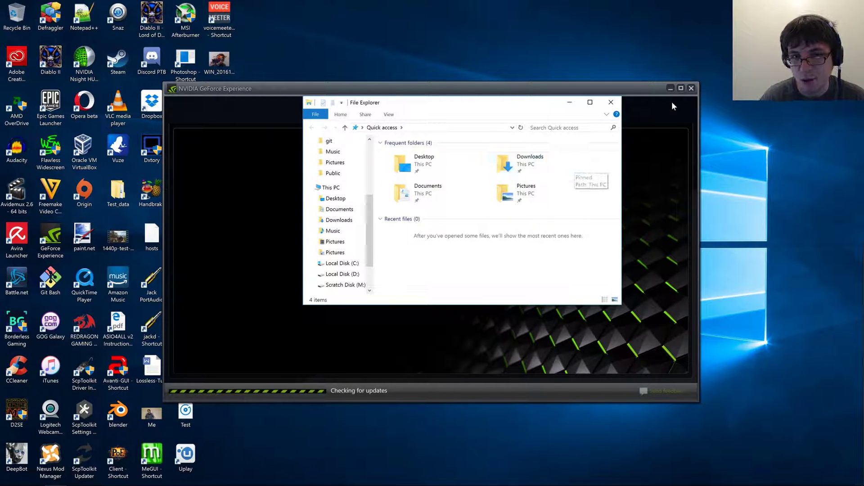
left_click(670, 89)
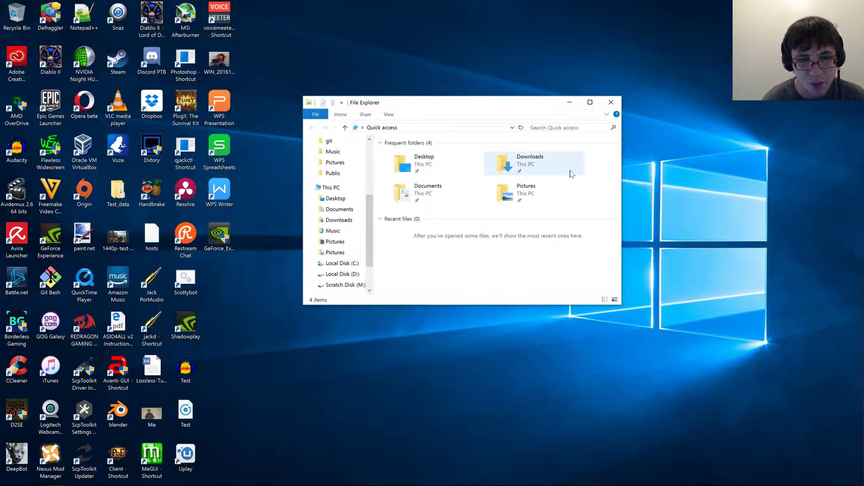
scroll(368, 228, "down", 2)
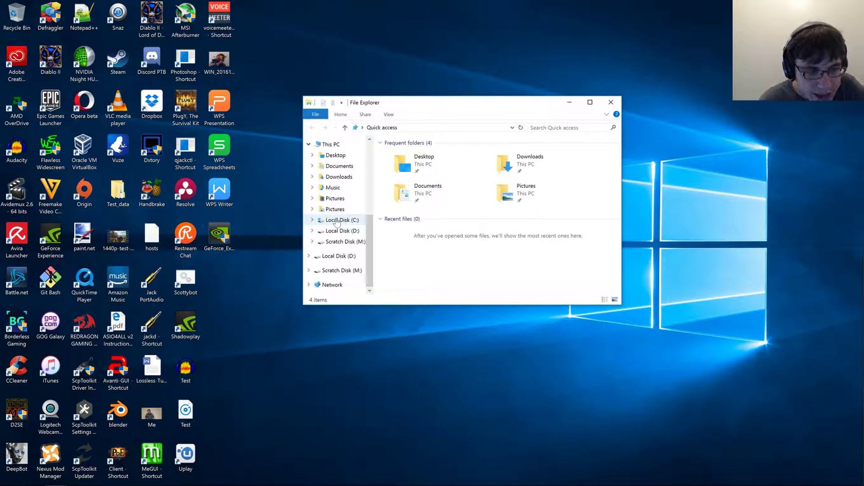
Open Local Disk (C:) and then its Windows folder
left_click(337, 221)
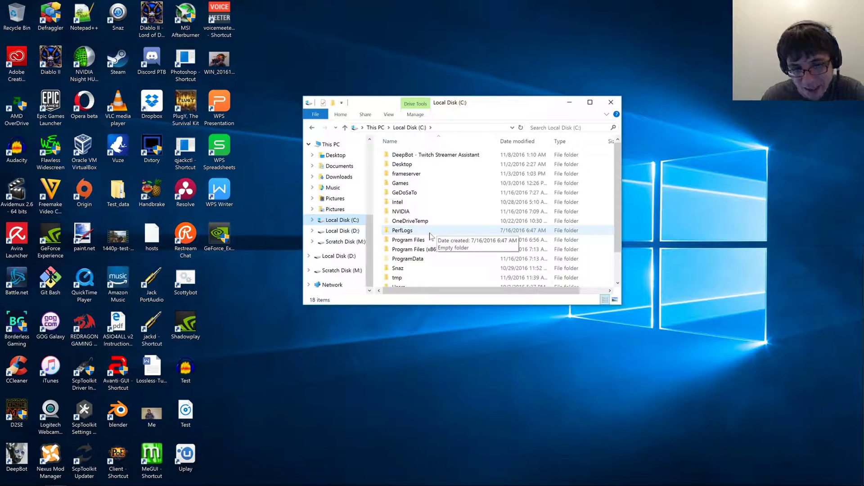
scroll(429, 236, "down", 2)
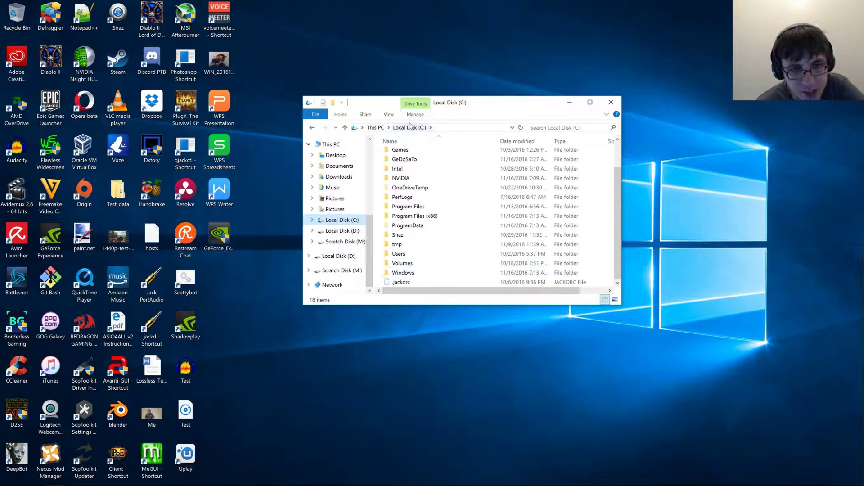
double_click(402, 273)
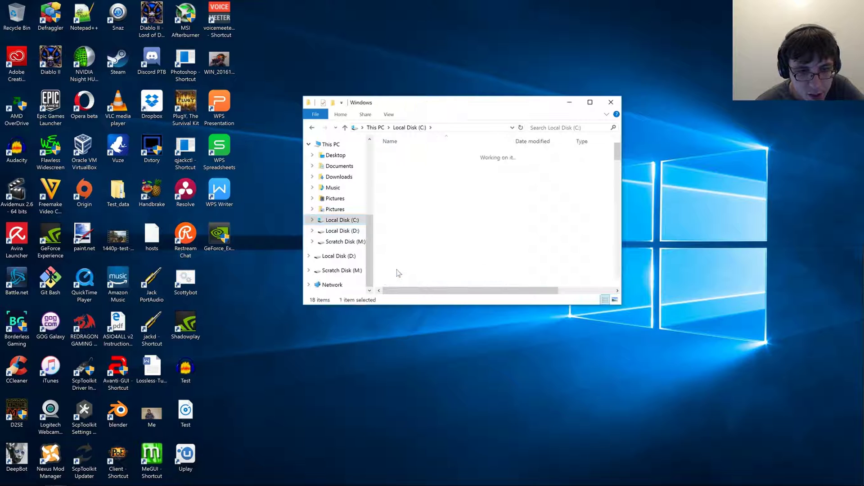
scroll(400, 212, "down", 5)
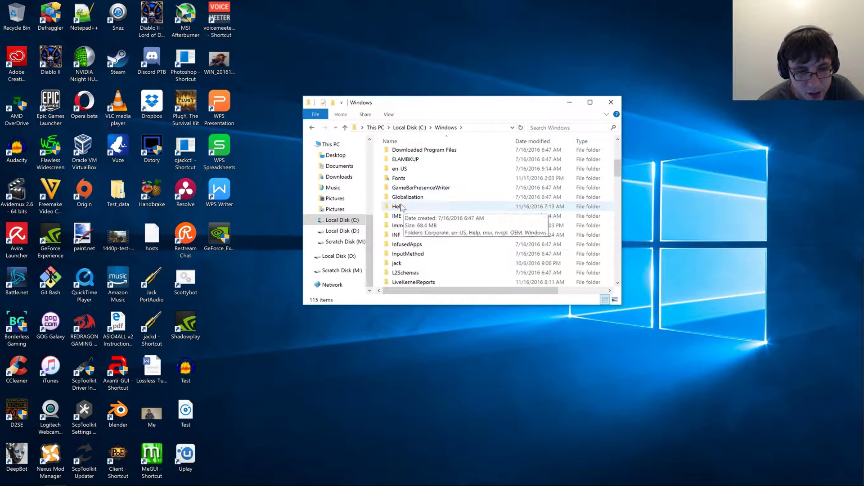
scroll(409, 182, "up", 3)
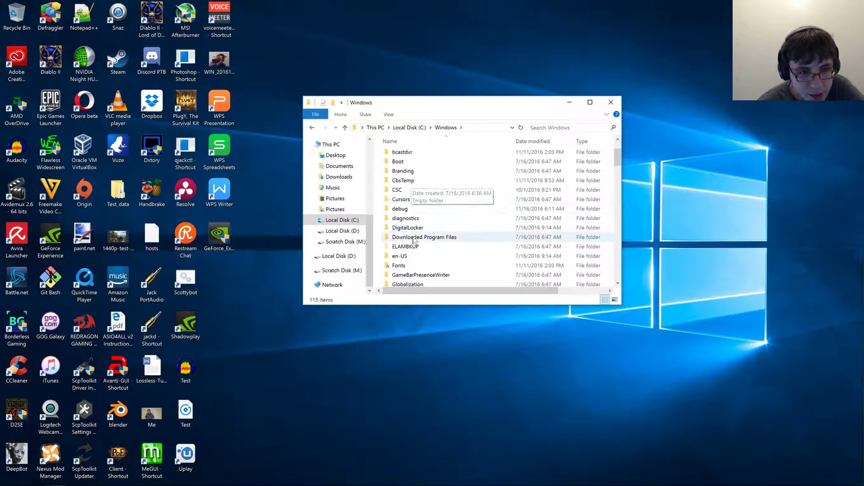
scroll(414, 250, "down", 5)
scroll(414, 251, "down", 3)
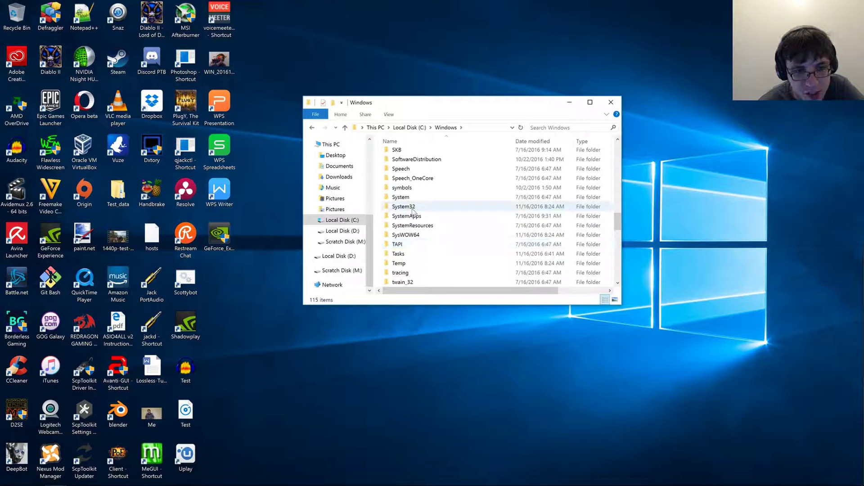
Go into System32\drivers\etc, select hosts, and bring up the desktop hosts file's context menu
double_click(414, 213)
scroll(418, 194, "down", 5)
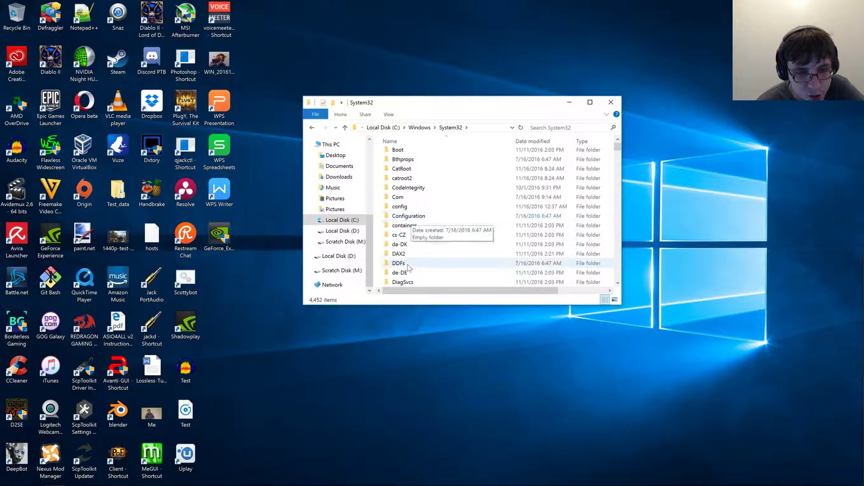
scroll(411, 180, "up", 3)
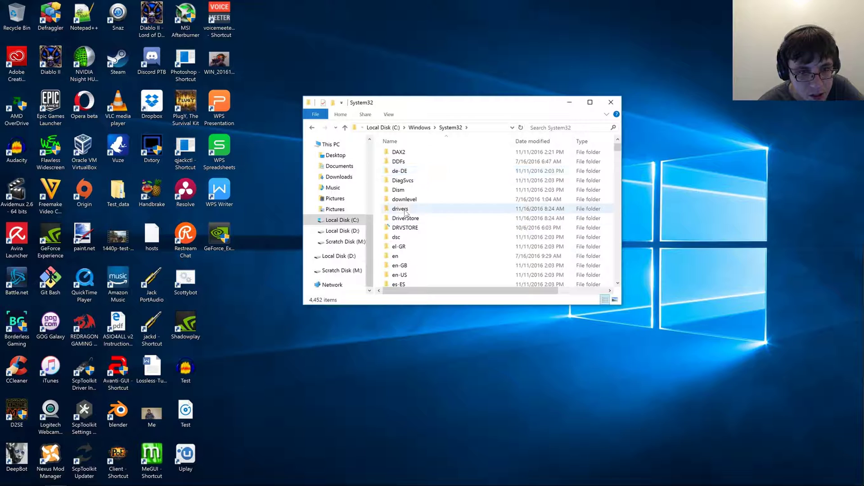
double_click(406, 213)
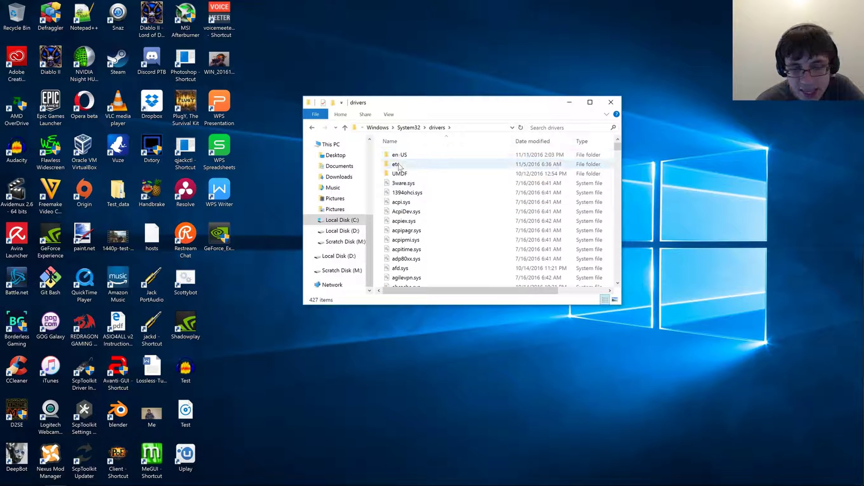
double_click(422, 166)
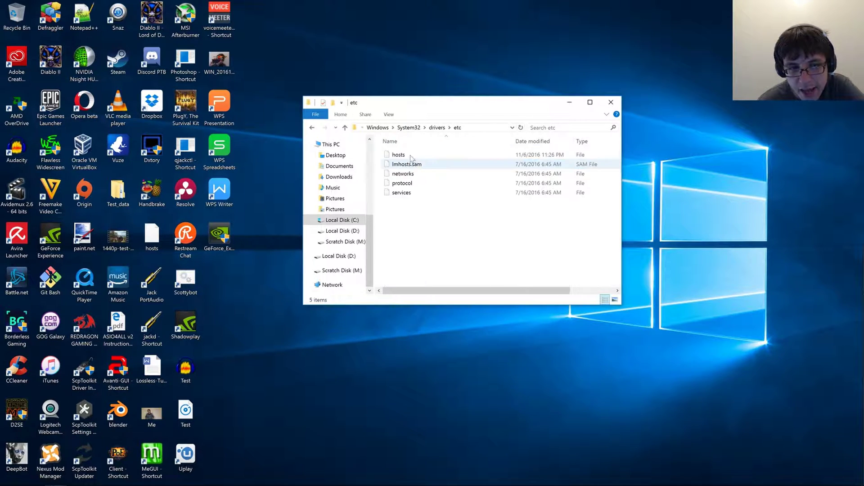
left_click(411, 157)
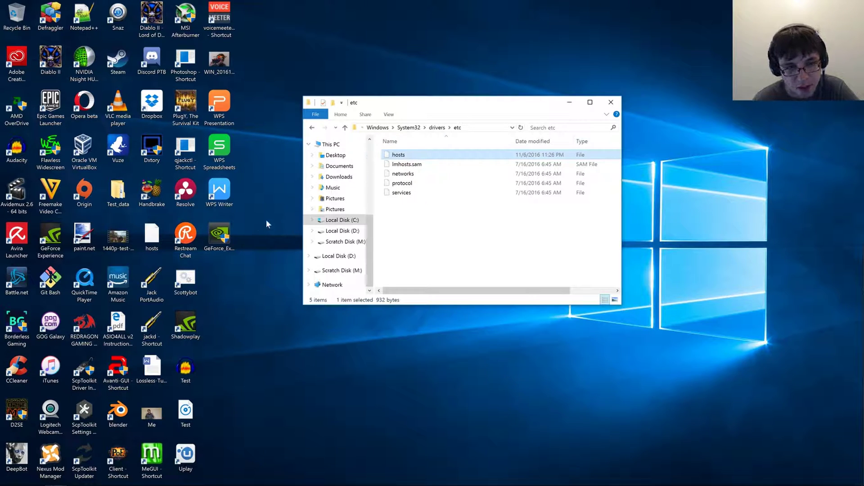
right_click(144, 239)
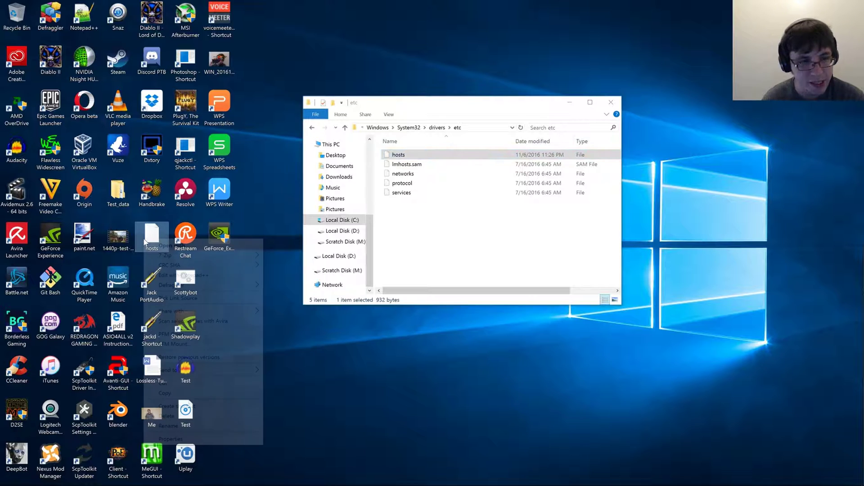
left_click(173, 275)
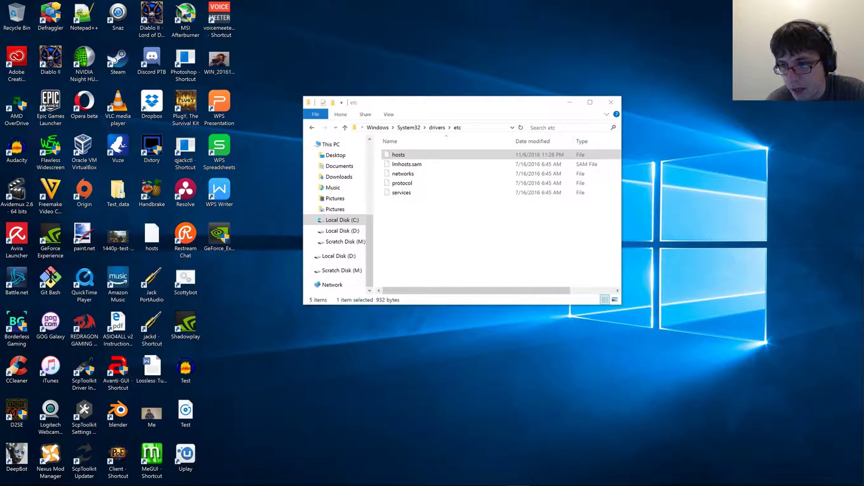
left_click_drag(778, 273, 110, 1)
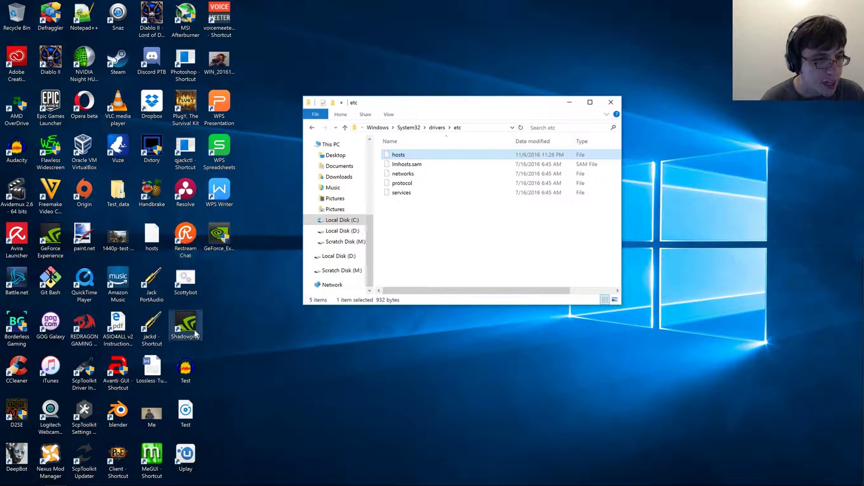
left_click(149, 237)
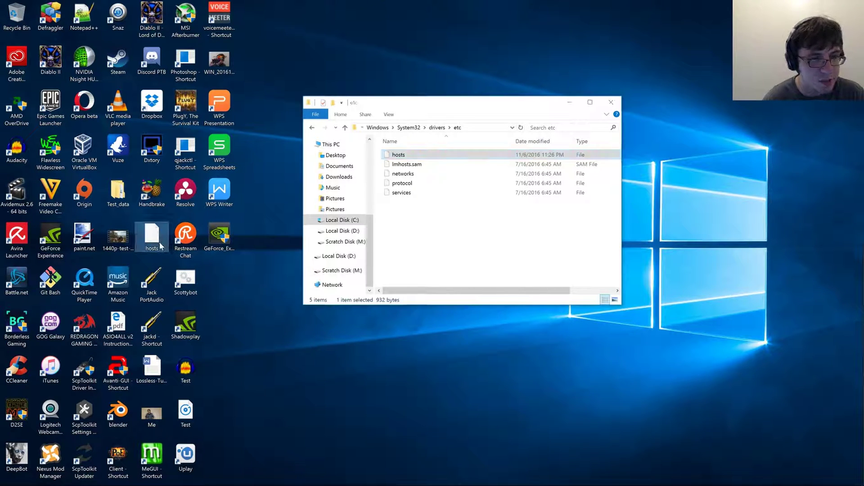
left_click(415, 158)
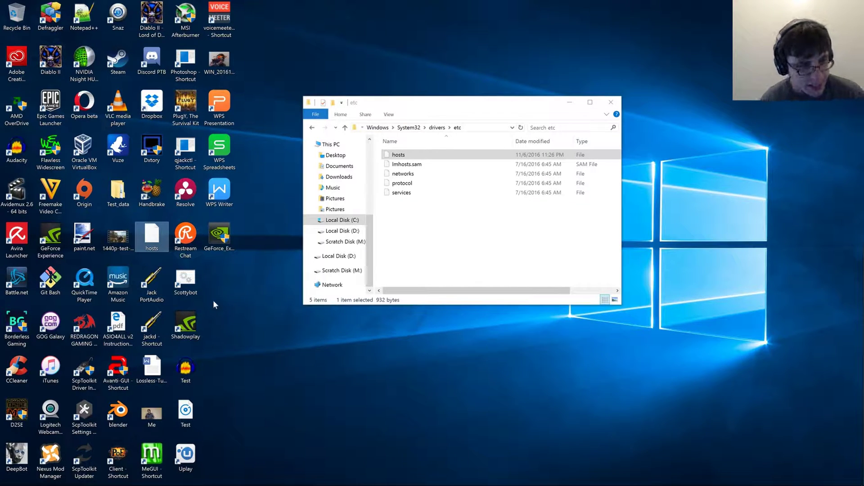
Launch ShadowPlay from the Shadowplay shortcut and confirm its Target ends with -shadowplay
double_click(185, 323)
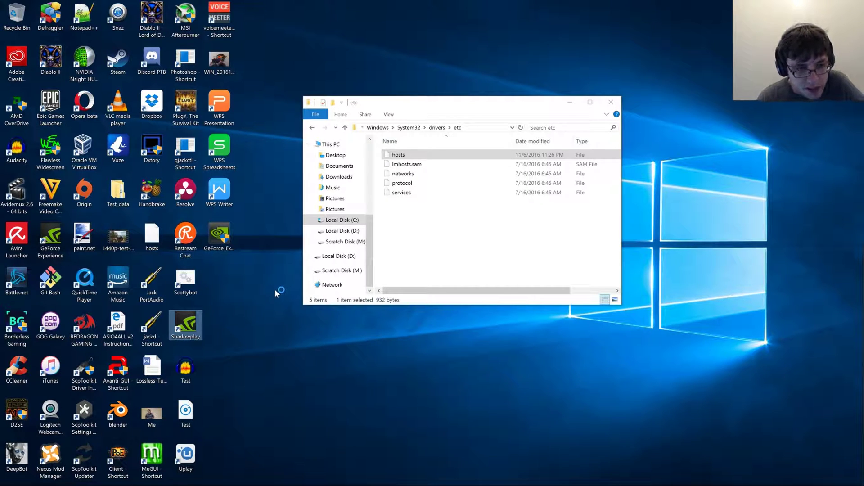
right_click(185, 326)
left_click(214, 310)
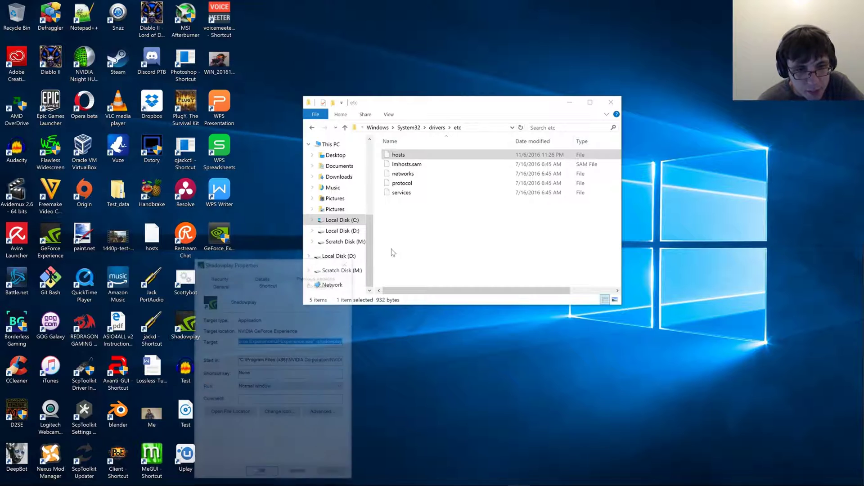
left_click_drag(309, 267, 454, 154)
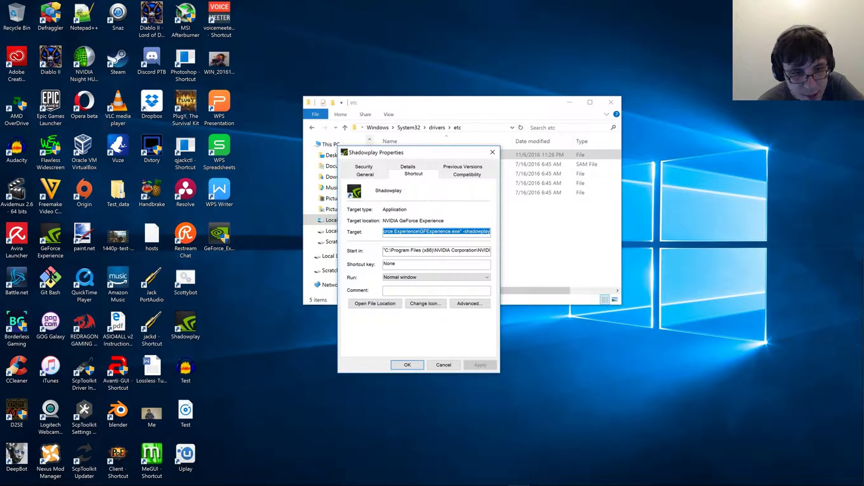
left_click(395, 232)
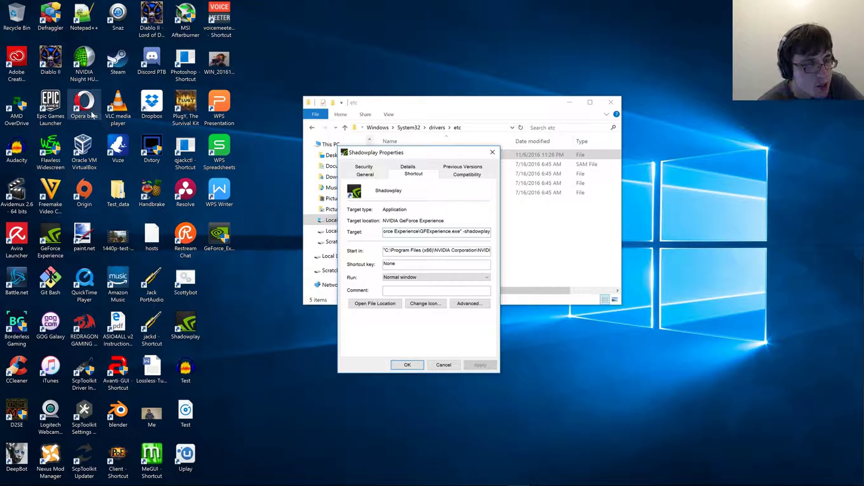
Copy the GeForce Experience desktop shortcut, then briefly restore and re-minimize GeForce Experience
left_click(56, 241)
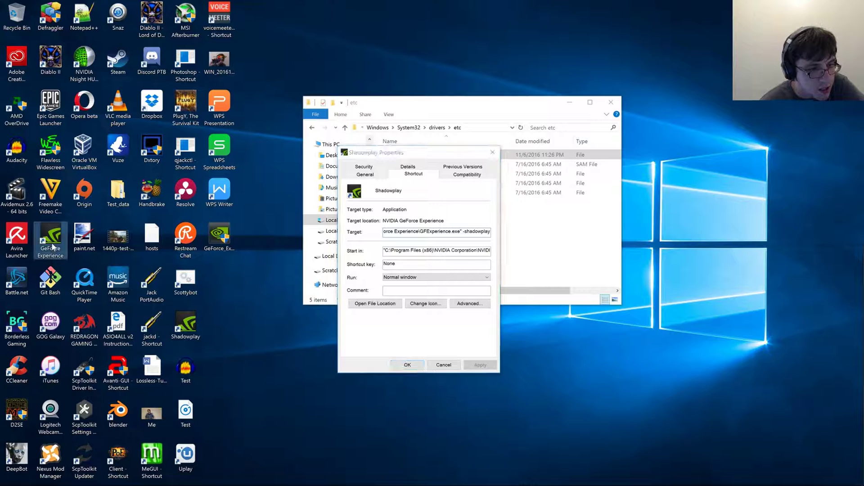
right_click(58, 241)
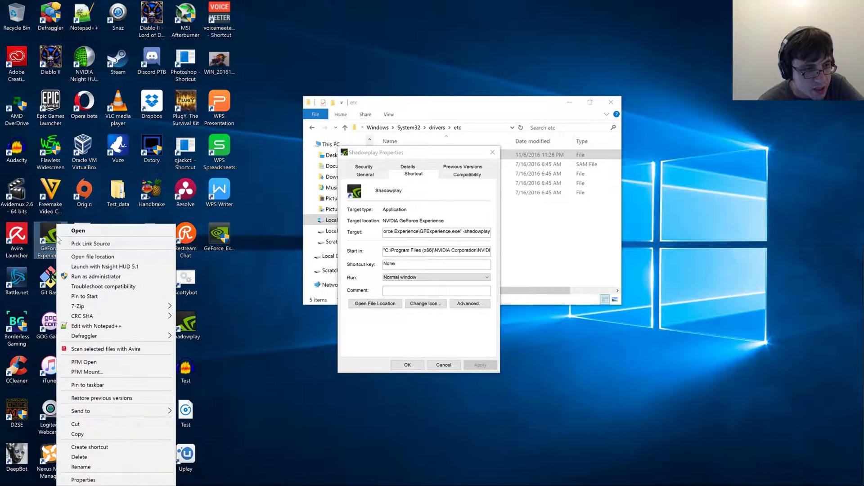
left_click(89, 434)
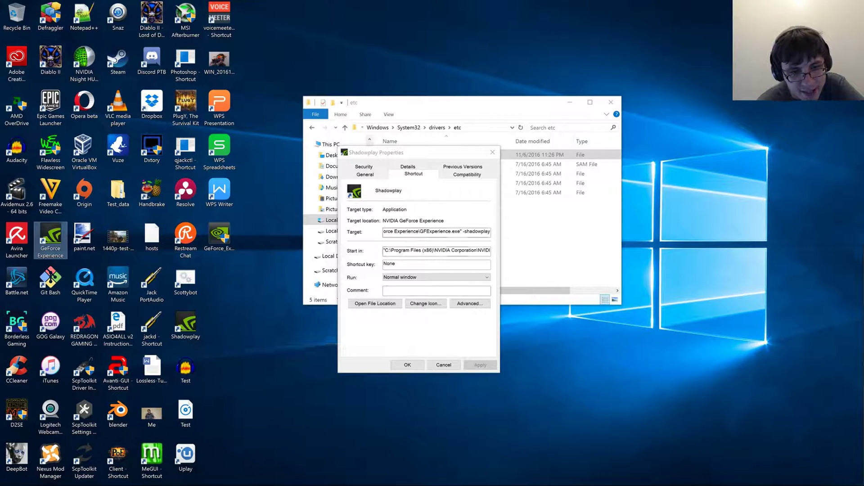
left_click(400, 231)
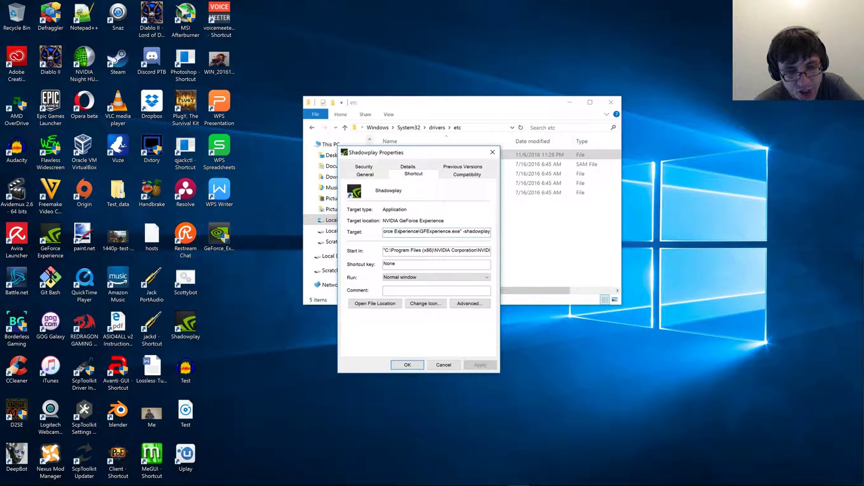
mouse_move(432, 484)
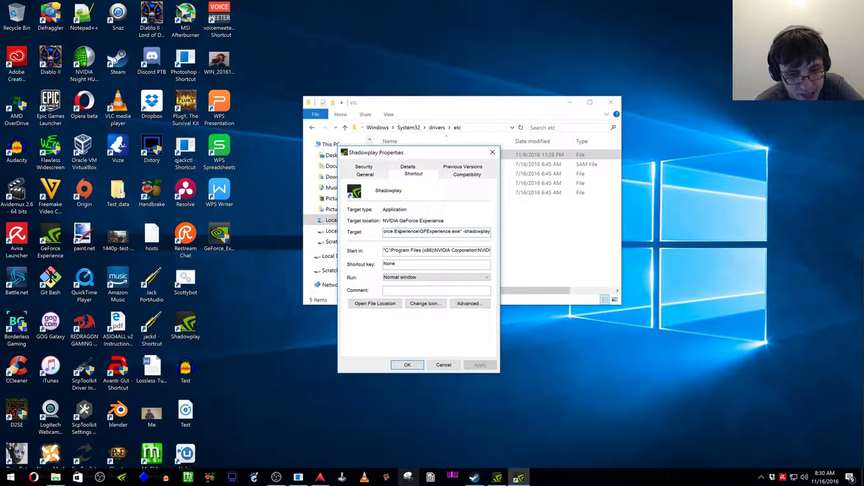
left_click(499, 478)
left_click(499, 479)
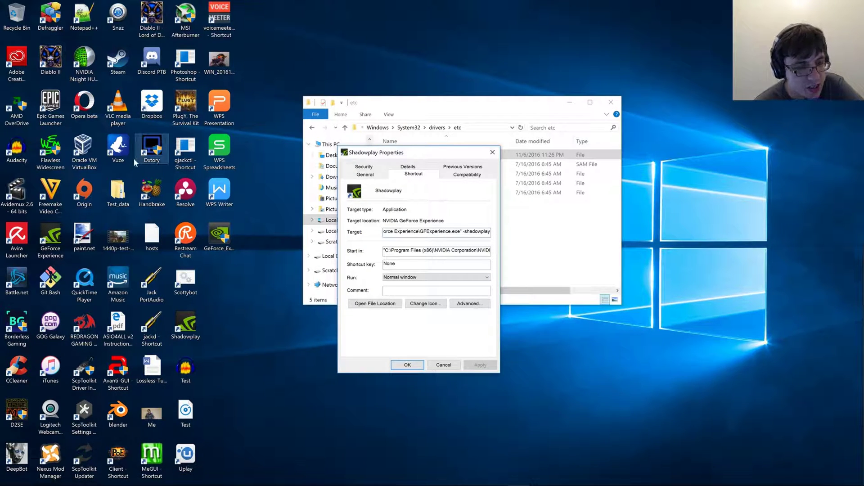
Close the shortcut properties and reveal the ShadowPlay panel by minimizing the GeForce Experience main window
left_click(493, 154)
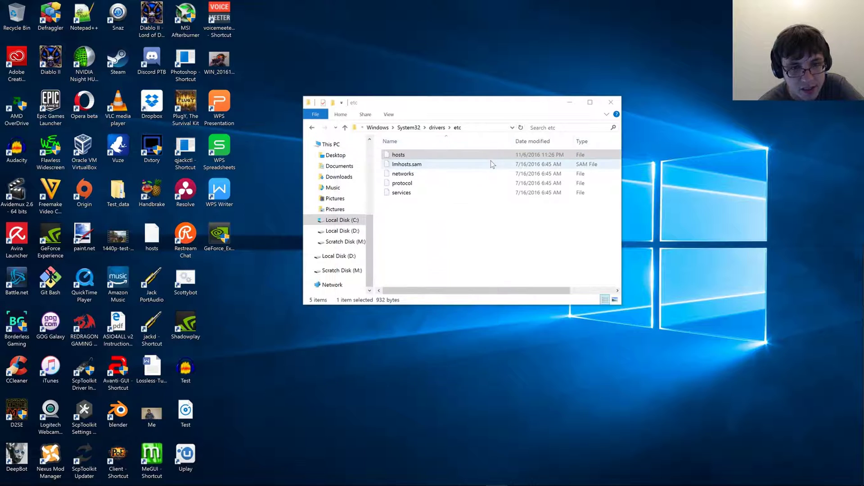
left_click(490, 477)
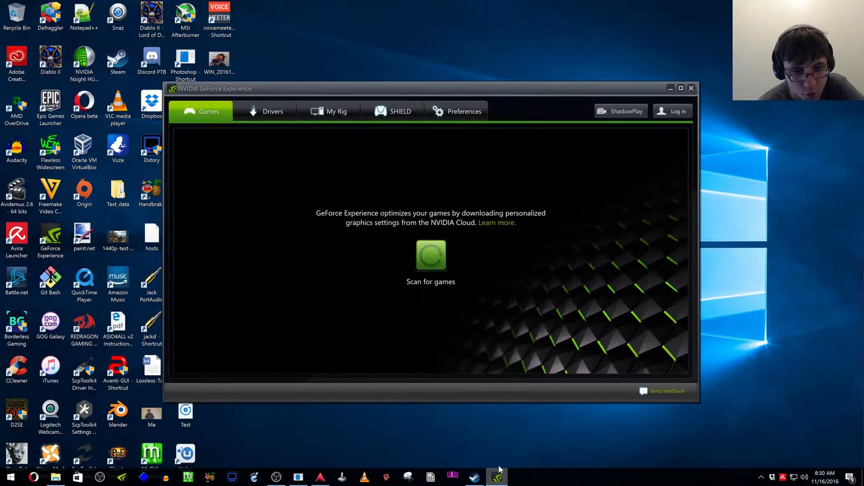
left_click(670, 89)
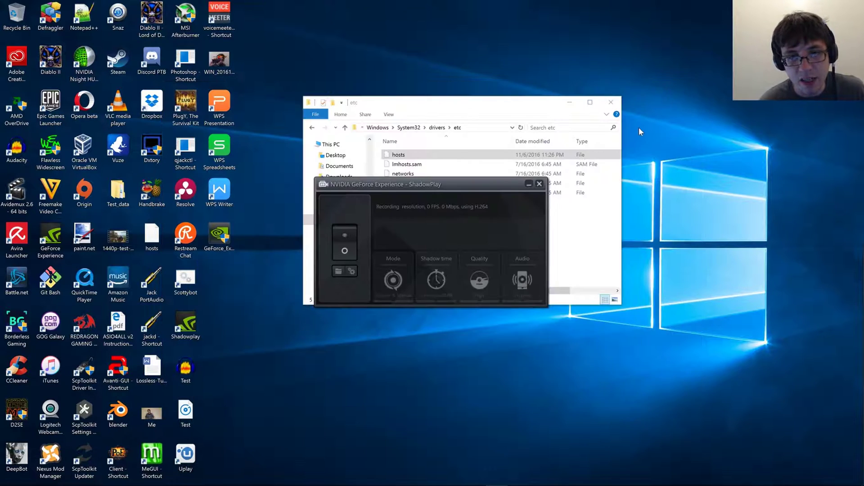
left_click_drag(479, 180, 440, 115)
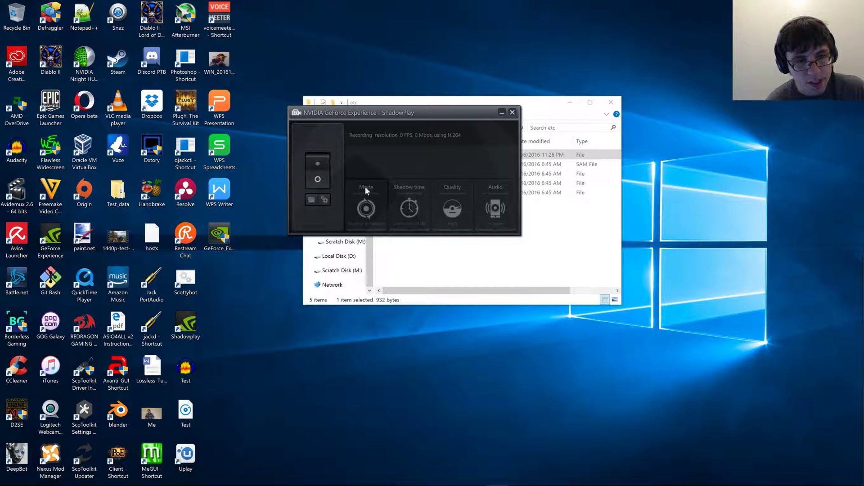
Turn ShadowPlay on with Manual mode, Custom quality and audio Off, then close it
left_click(318, 178)
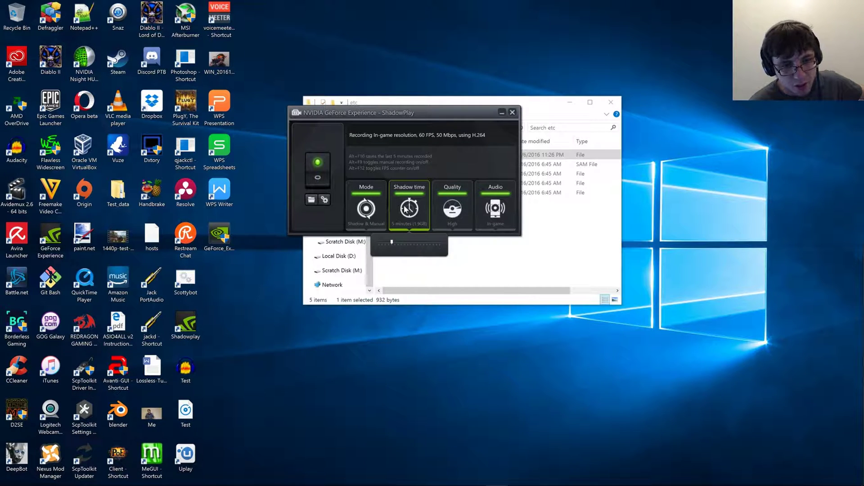
mouse_move(368, 219)
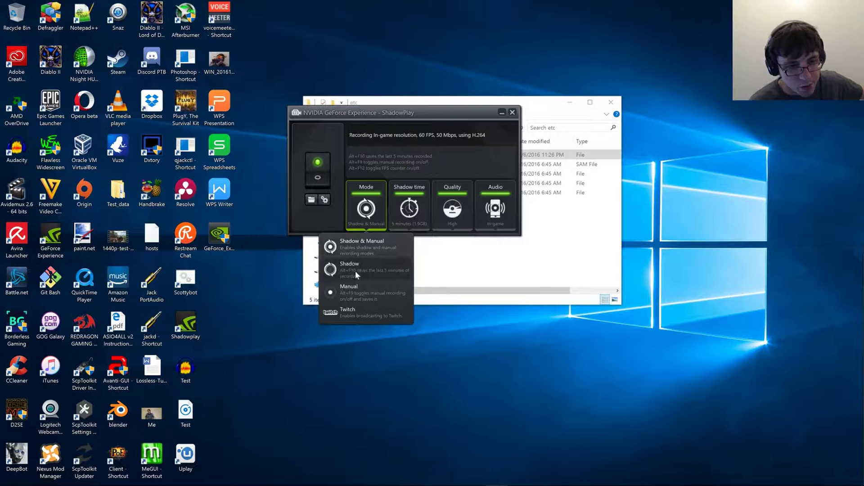
left_click(349, 294)
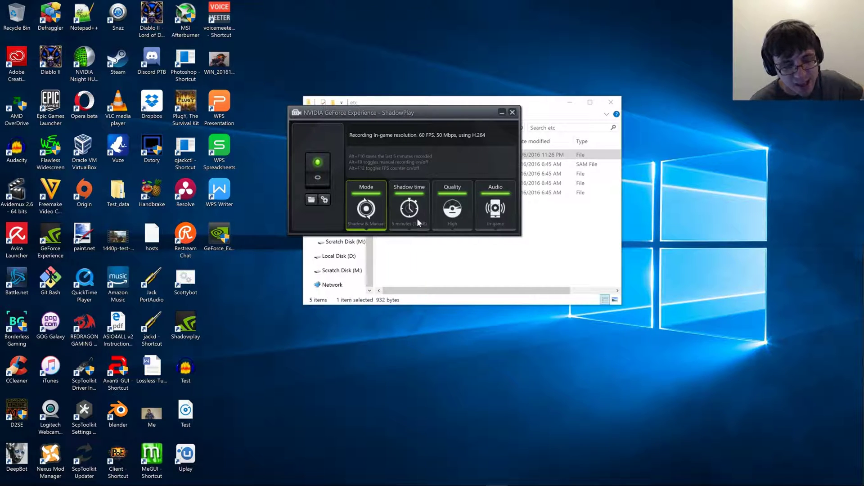
mouse_move(463, 196)
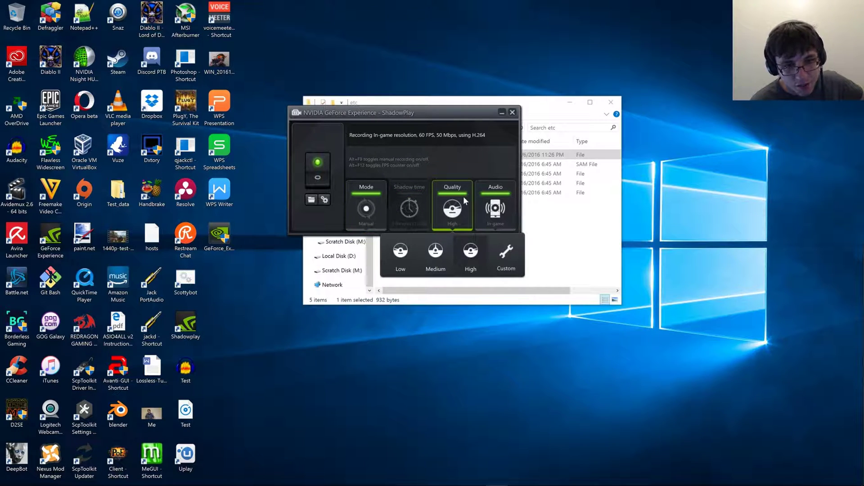
left_click(506, 254)
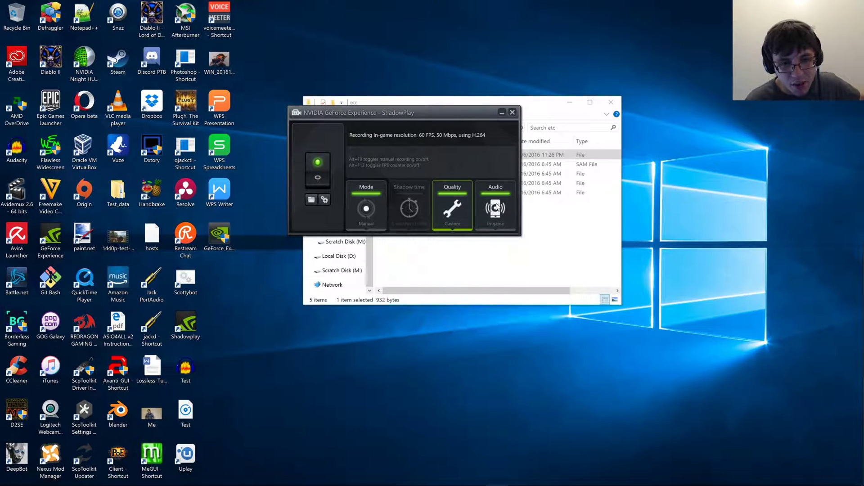
mouse_move(488, 208)
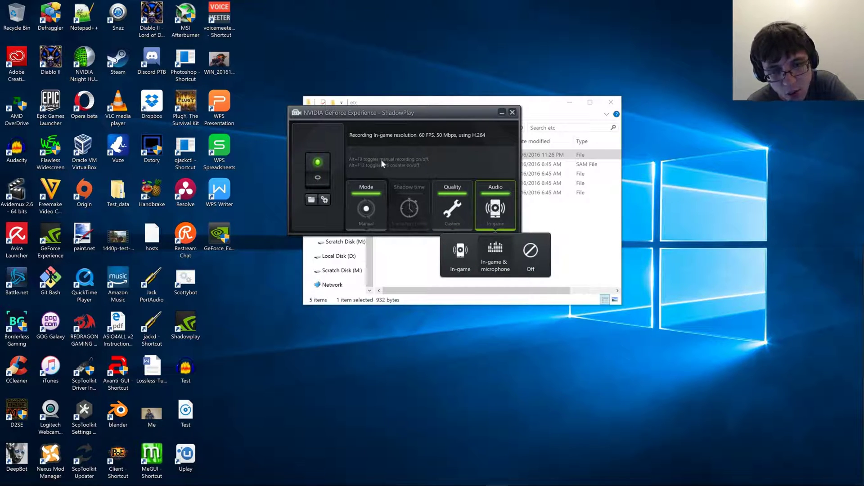
left_click(530, 262)
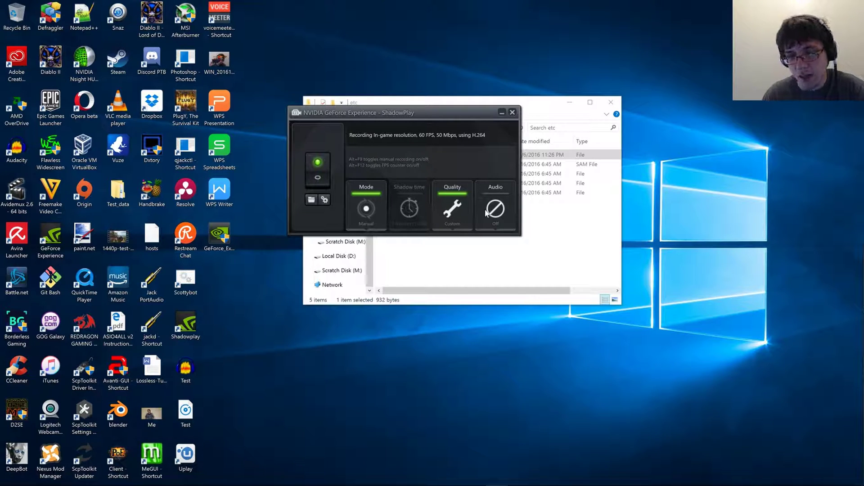
left_click(513, 113)
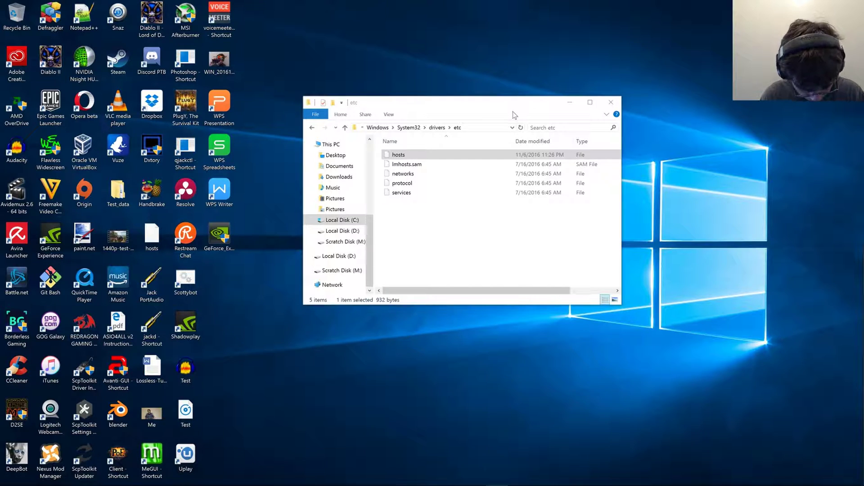